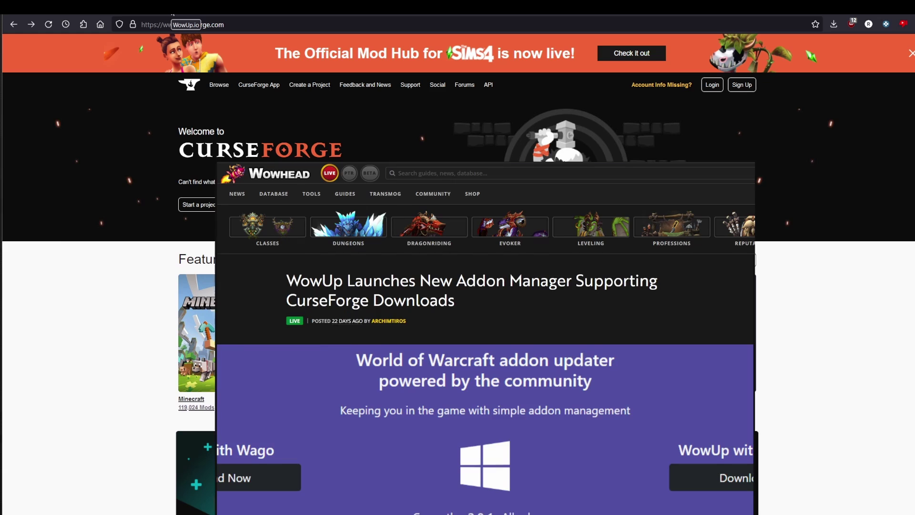
Step: Look over the WowUp with CurseForge heading on wowup.io, then return to the CurseForge home page
left_click(172, 14)
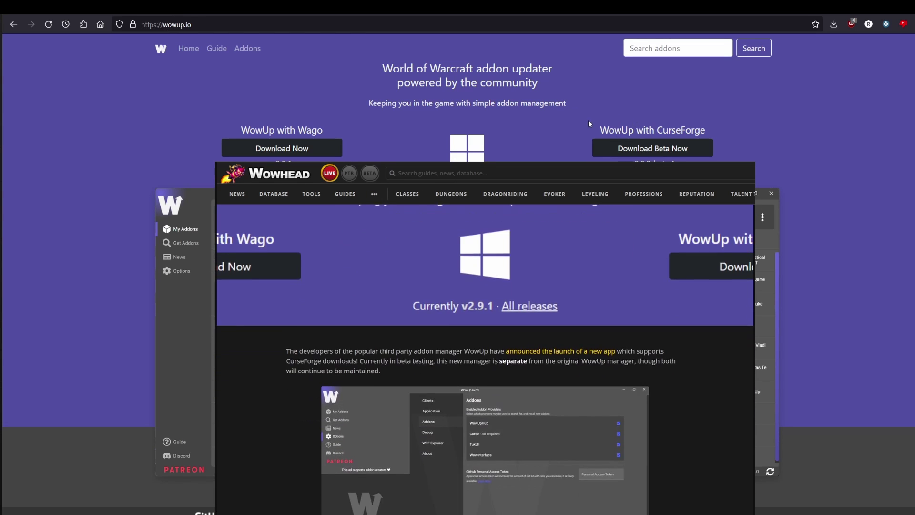
left_click_drag(600, 130, 657, 128)
left_click(658, 125)
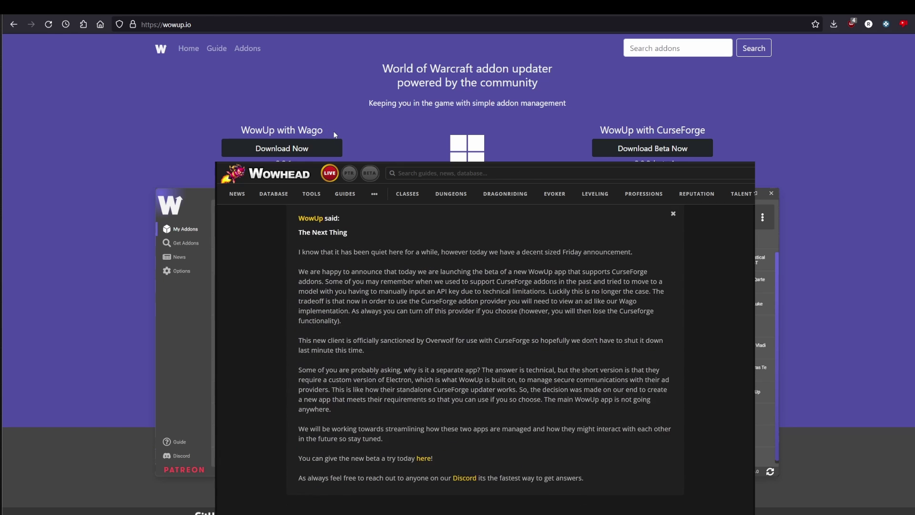
key("alt+Left")
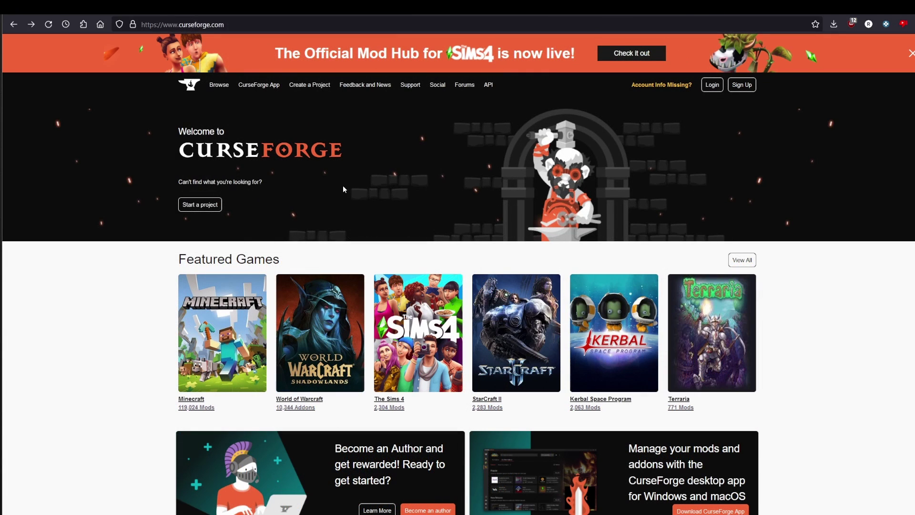
Step: Open the CurseForge App download page and expand the Windows download variants
left_click(269, 86)
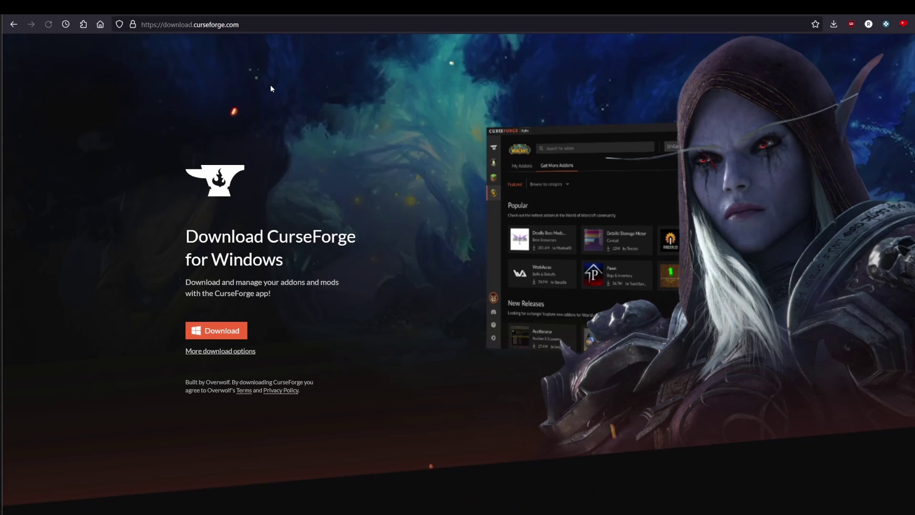
left_click(239, 350)
left_click(305, 233)
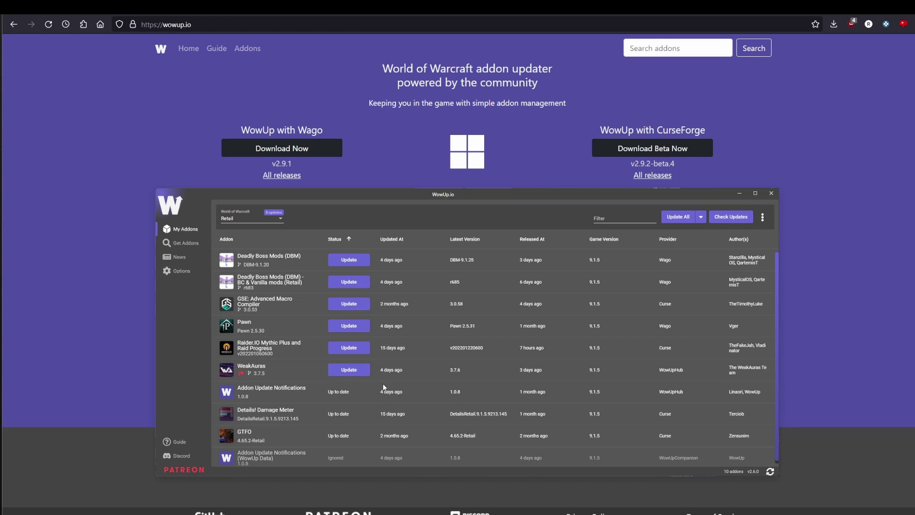
Step: Highlight the WowUp with Wago heading, then head back to curseforge.com
left_click_drag(326, 129, 371, 137)
key("alt+Left")
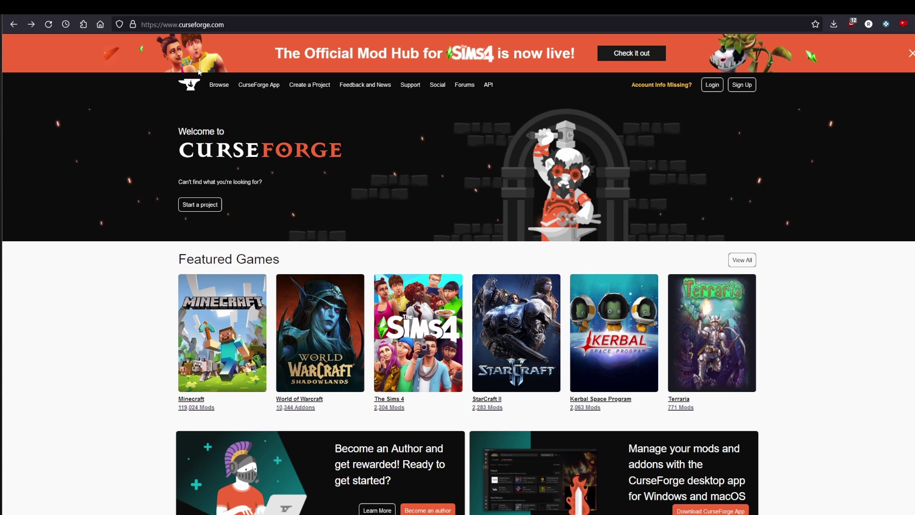
Step: Download the CurseForge Standalone Alpha installer from the Windows download options
left_click(260, 85)
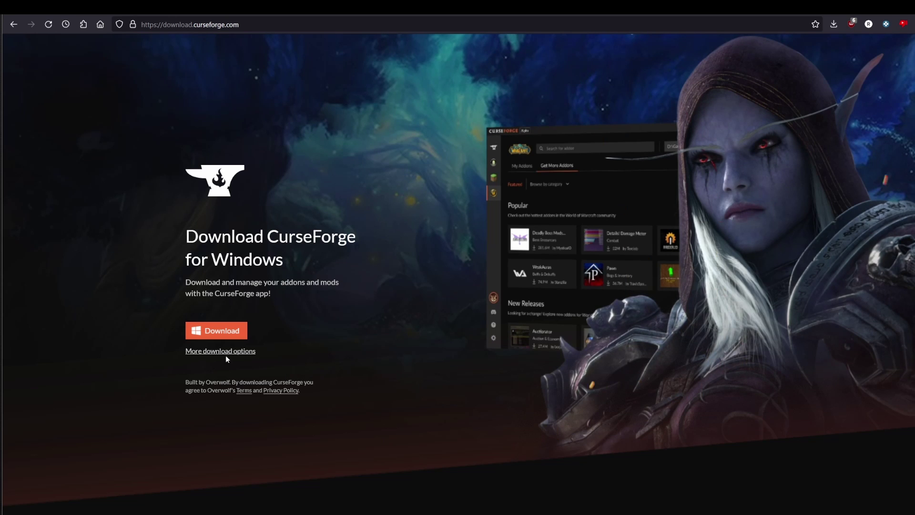
left_click(228, 353)
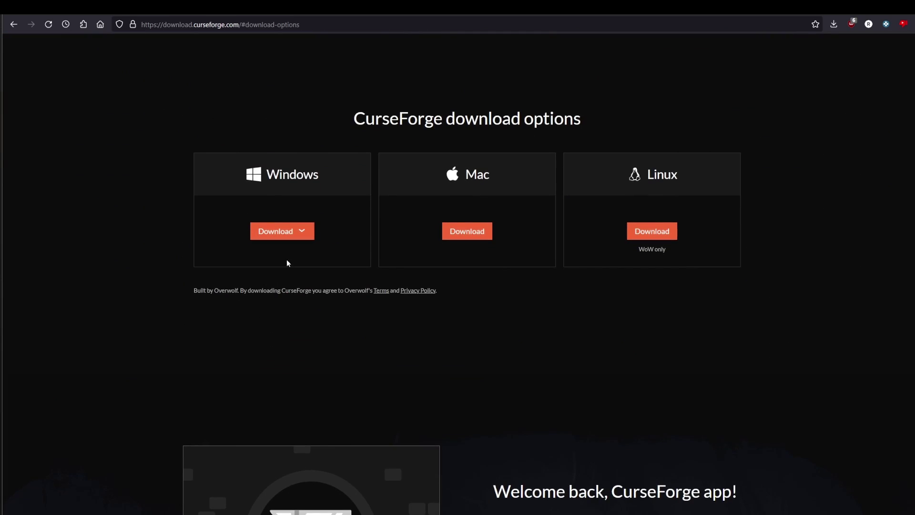
left_click(302, 233)
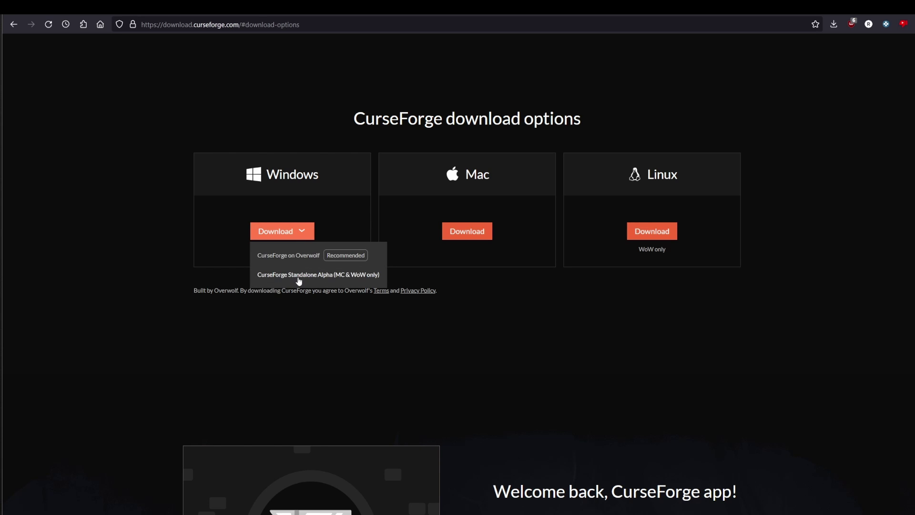
left_click(299, 279)
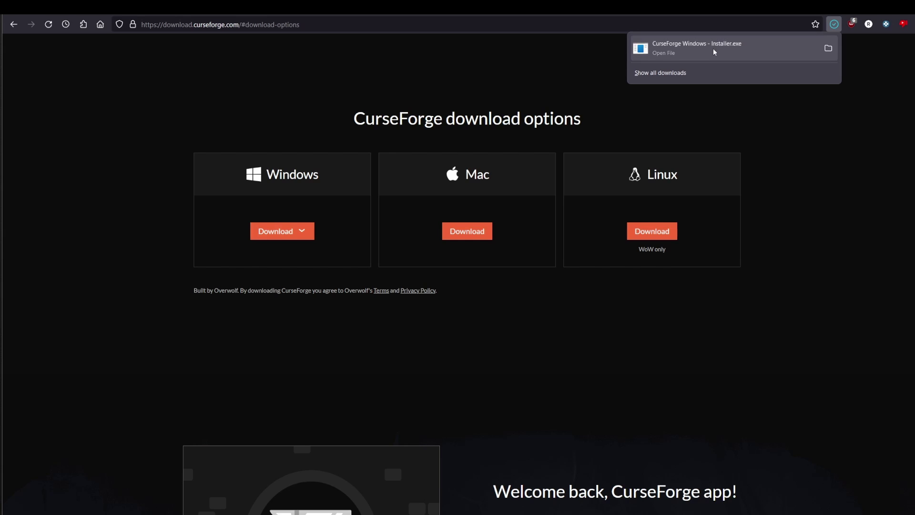
Step: Run the installer, pass the welcome step and accept the terms and privacy policy
left_click(714, 52)
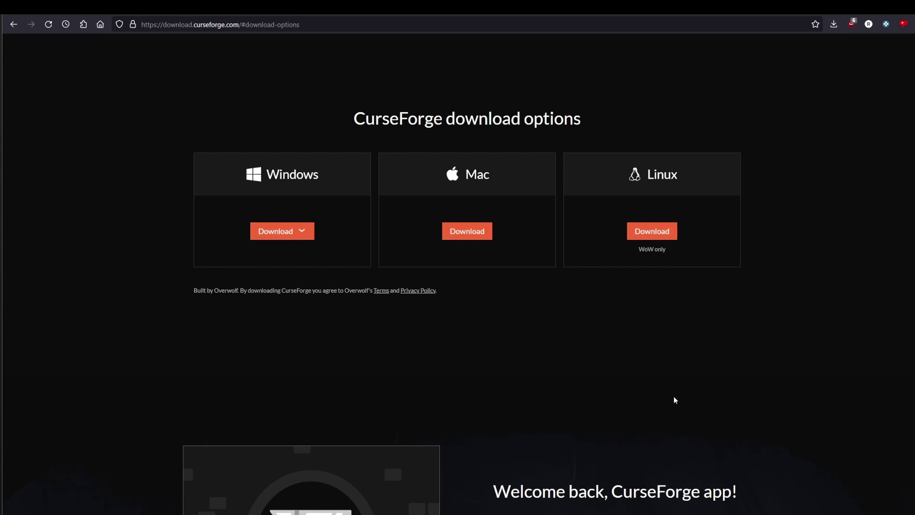
left_click(576, 364)
left_click(330, 359)
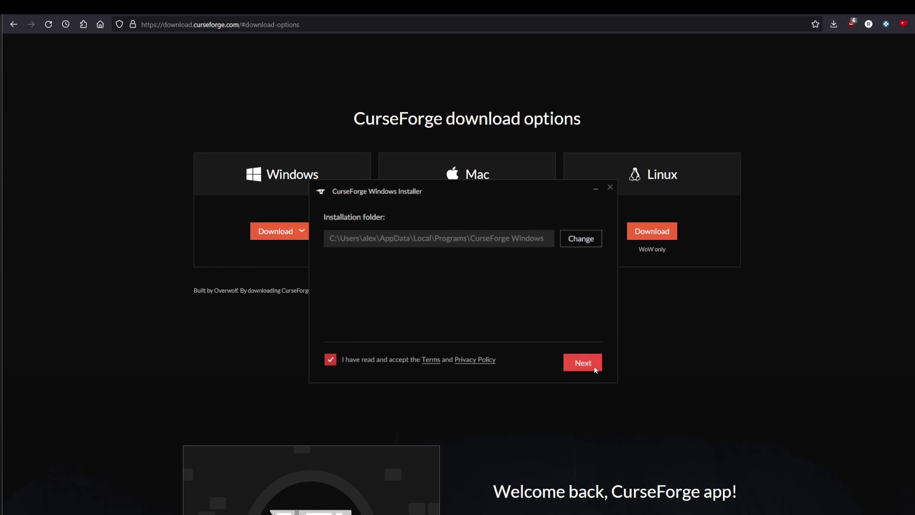
Step: Install CurseForge, enlarge and reposition its window, and keep Retail as the game version
left_click(593, 367)
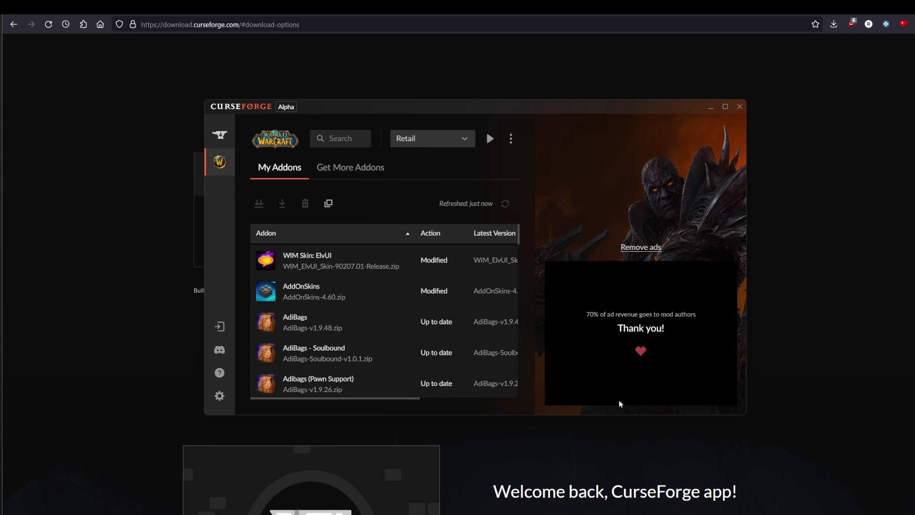
left_click_drag(204, 418, 78, 497)
left_click_drag(422, 112, 489, 56)
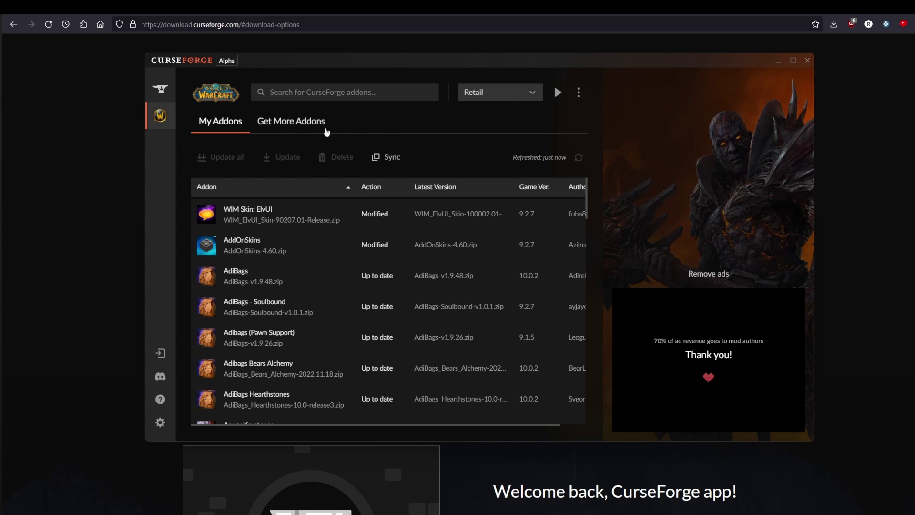
left_click(530, 92)
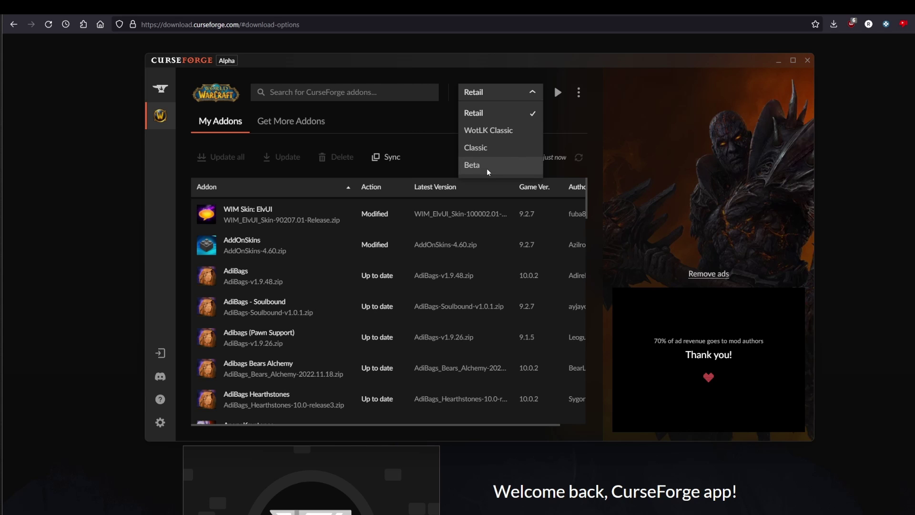
left_click(486, 113)
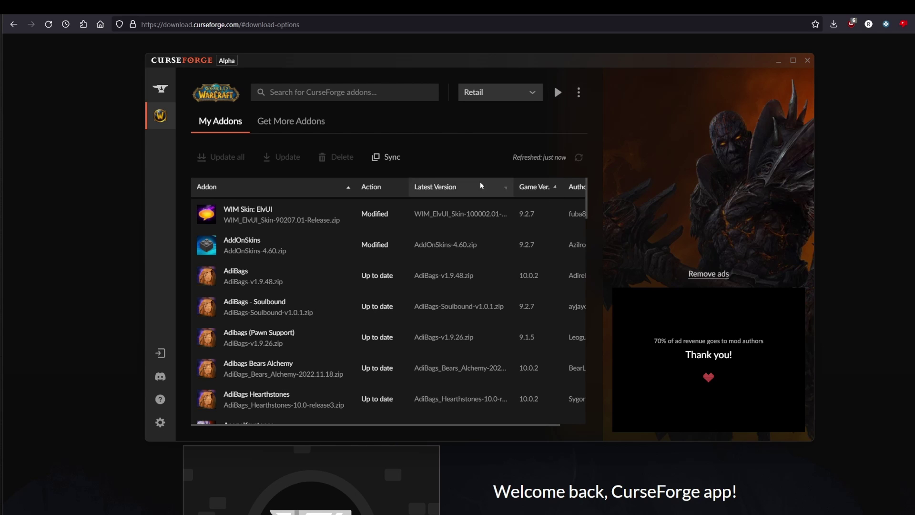
Step: Install the Bartender4 addon and return to the featured addons list
left_click(277, 125)
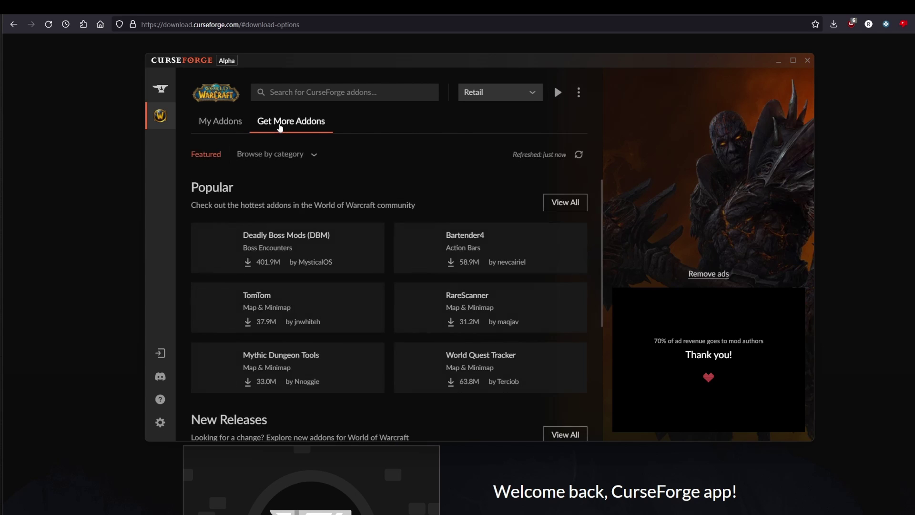
left_click(502, 247)
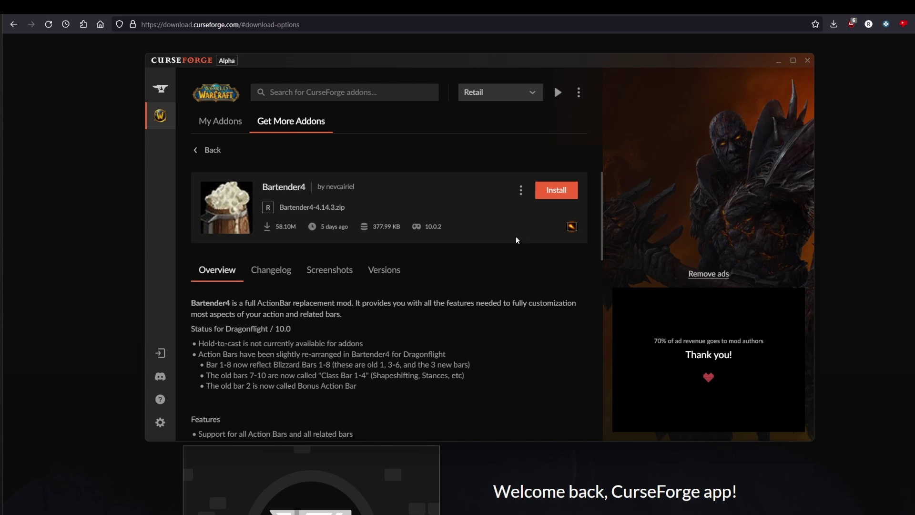
left_click(553, 191)
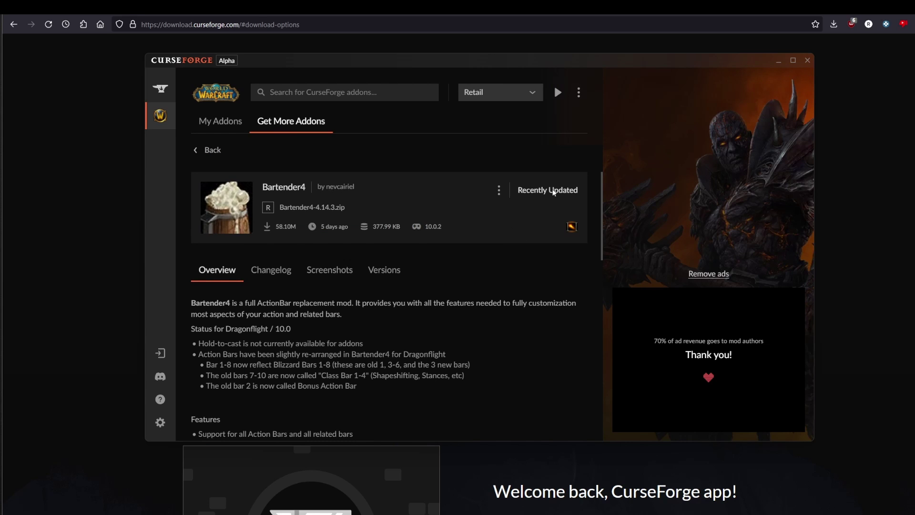
left_click(207, 150)
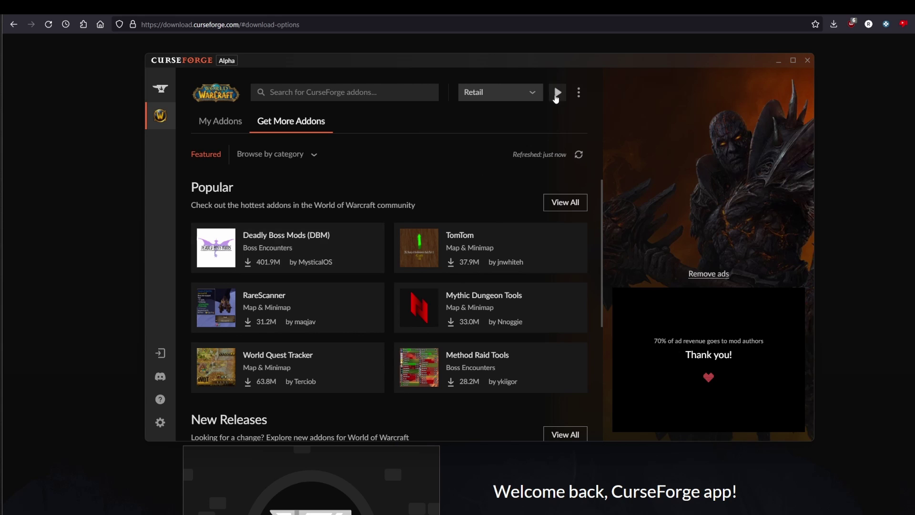
Step: Look through the addon category list, then close it
left_click(366, 89)
left_click(309, 154)
scroll(300, 237, "down", 1)
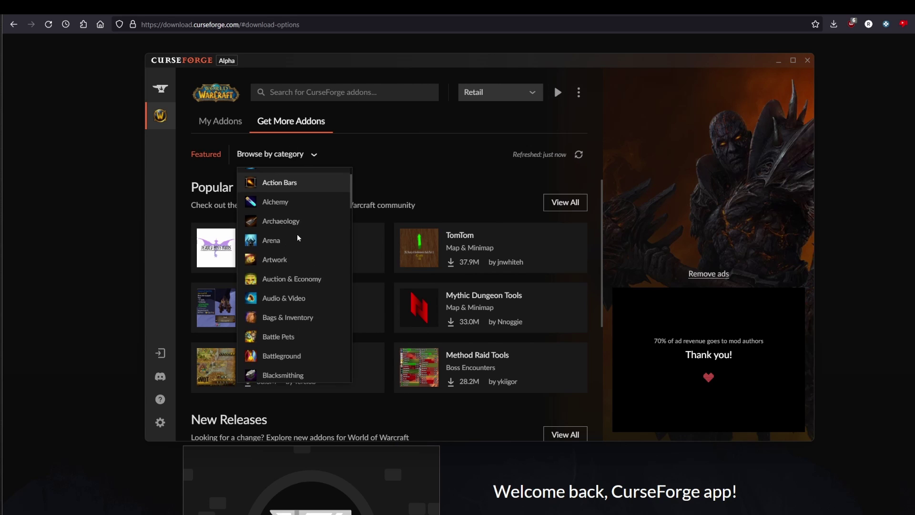
scroll(305, 286, "down", 3)
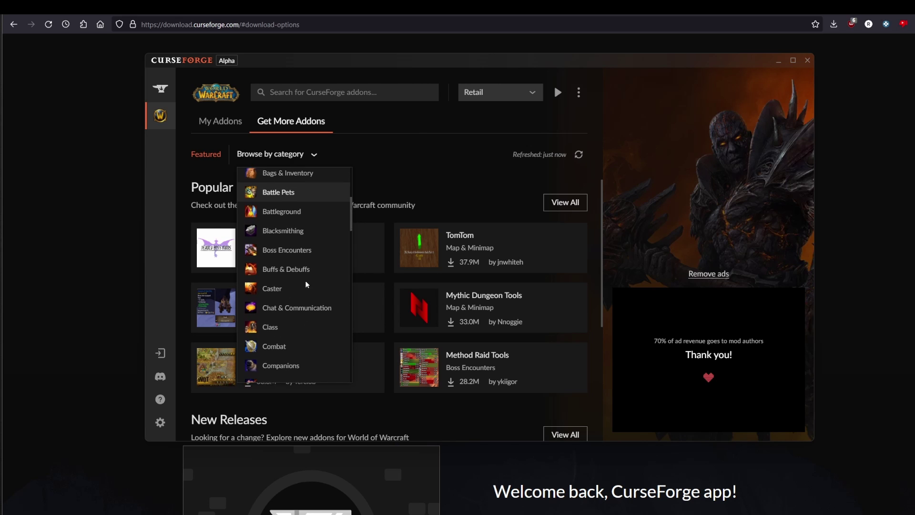
scroll(305, 284, "down", 20)
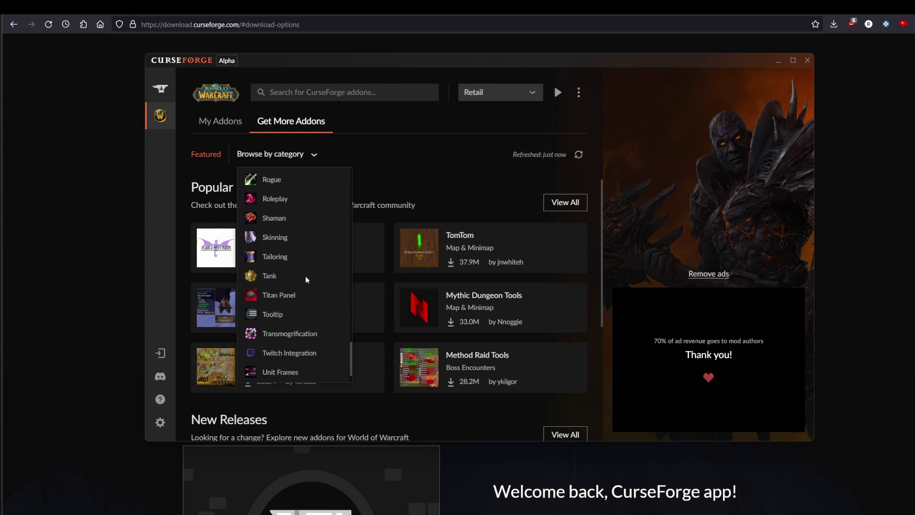
scroll(306, 282, "up", 20)
left_click(396, 155)
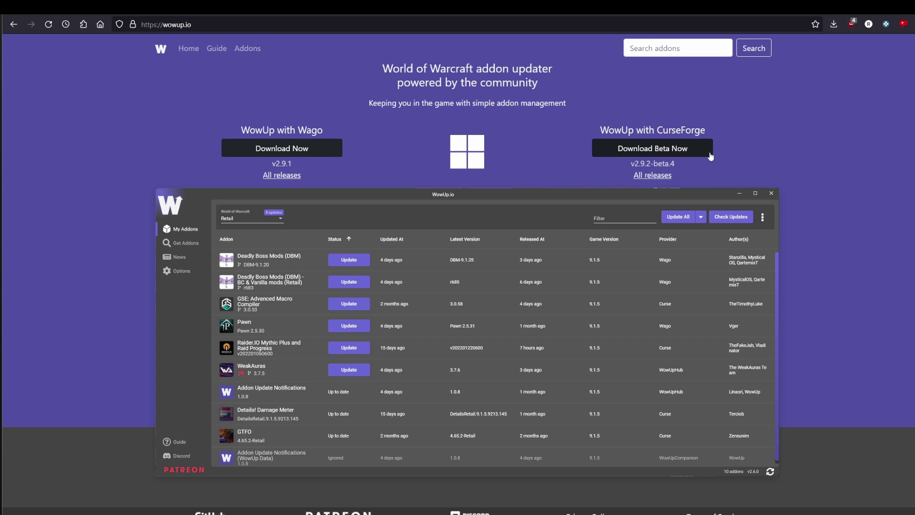
Step: Highlight 'CurseForge' in the WowUp with CurseForge heading, then clear the selection
left_click_drag(719, 135, 660, 129)
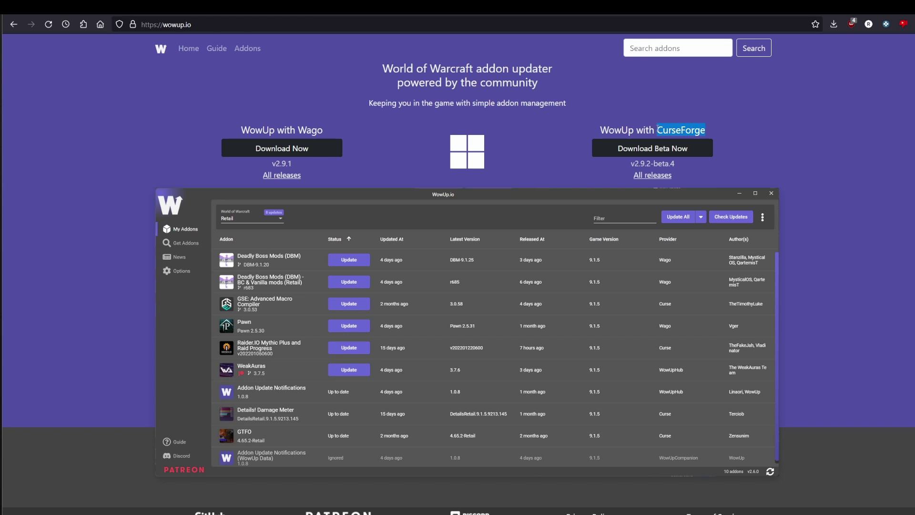
left_click(100, 99)
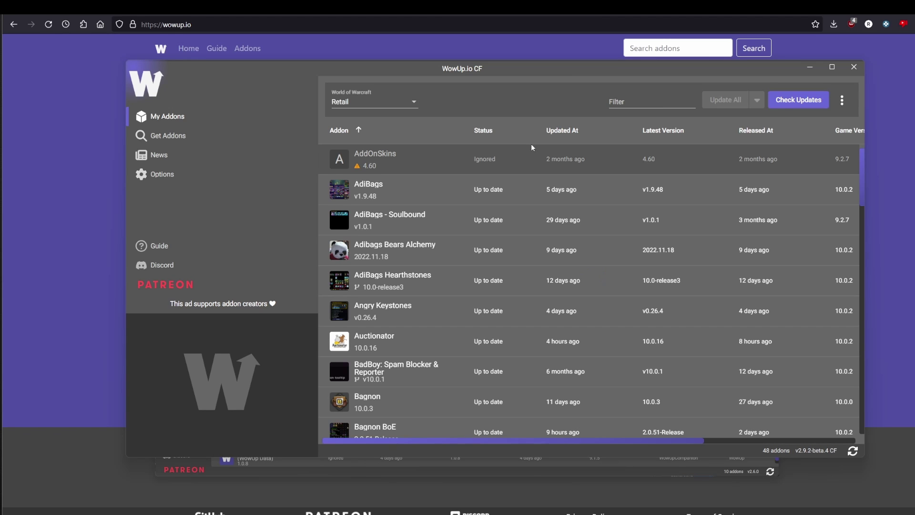
scroll(472, 210, "down", 9)
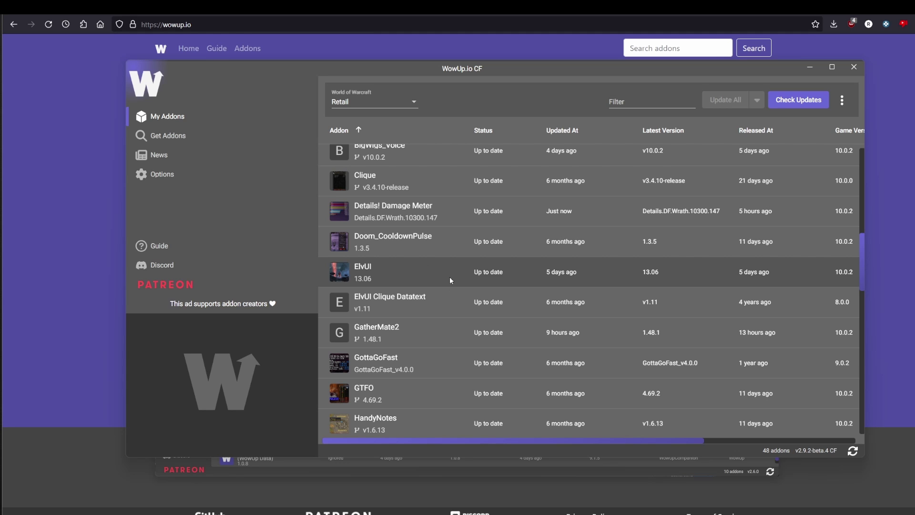
Step: Launch Tukui Client, scroll through its Browse addon list, and close it
key("super")
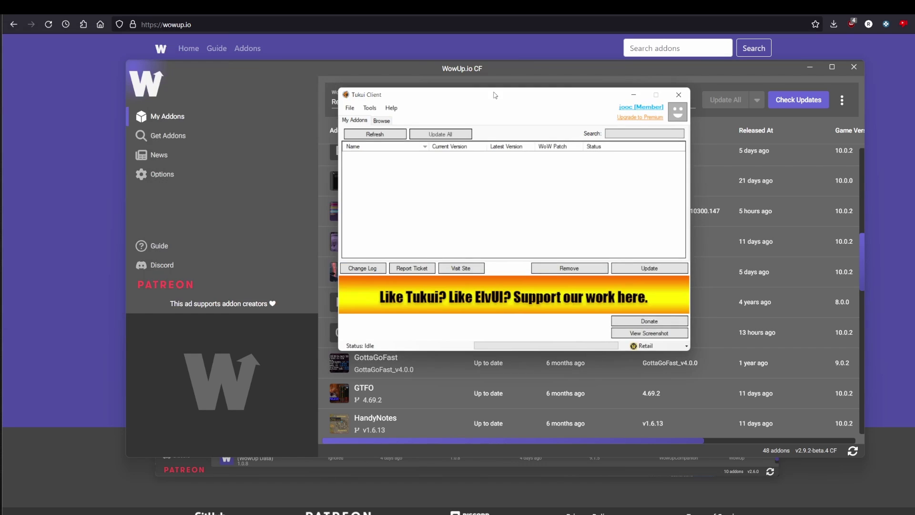
left_click(382, 120)
scroll(388, 205, "down", 15)
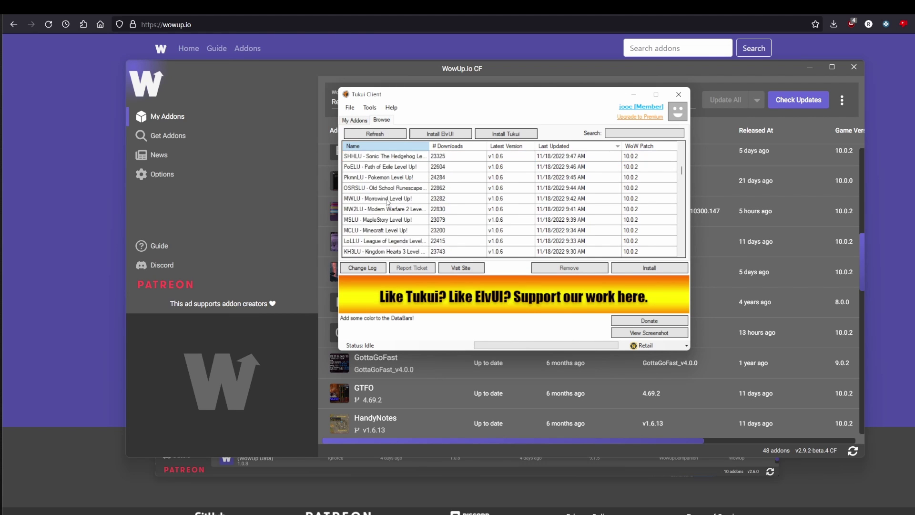
scroll(388, 210, "up", 12)
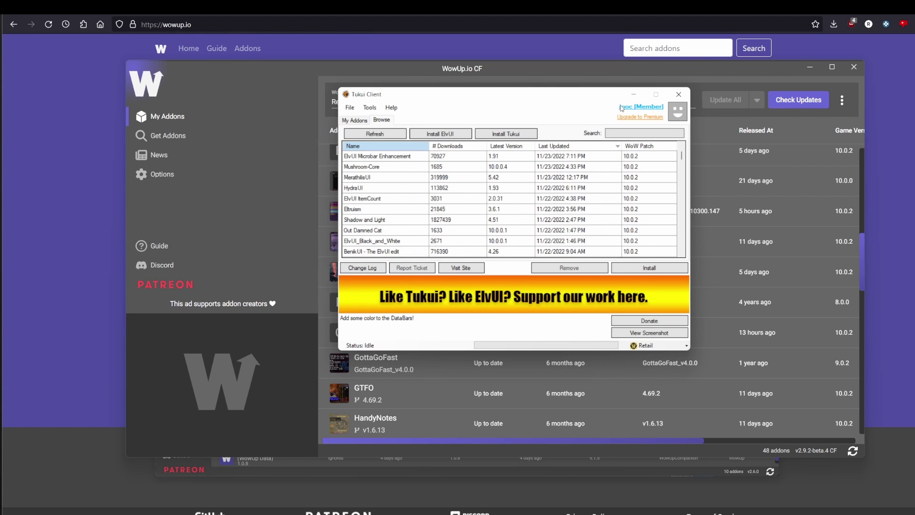
key("alt+F4")
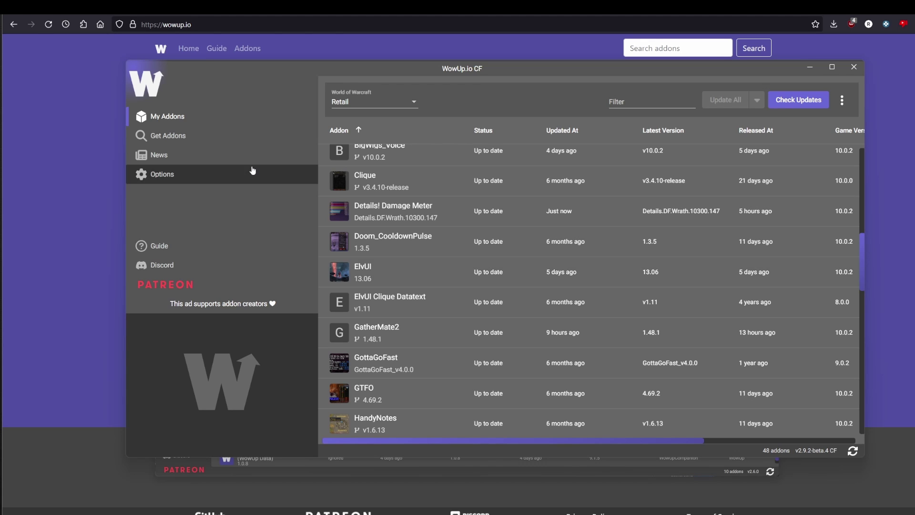
Step: On Get Addons, keep the Retail game version and look through the addon categories
left_click(236, 136)
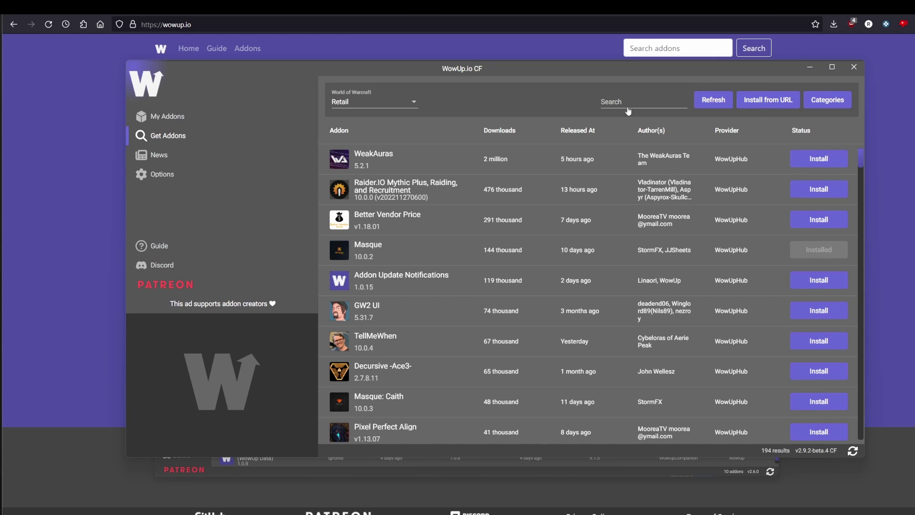
left_click(412, 103)
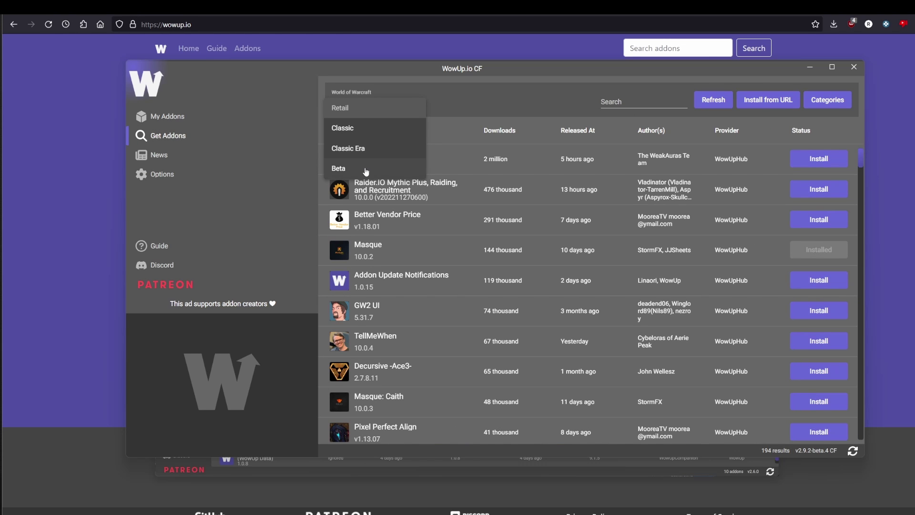
left_click(551, 89)
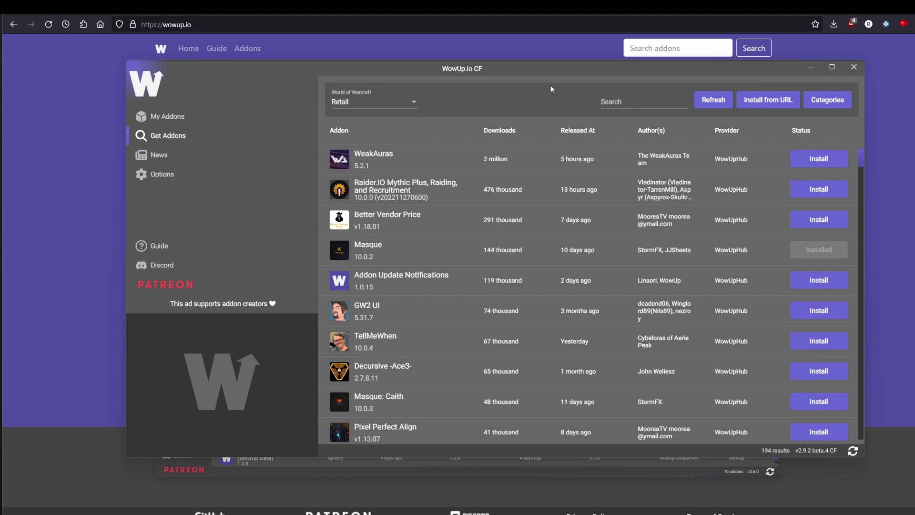
left_click(827, 100)
scroll(801, 255, "down", 5)
left_click(271, 88)
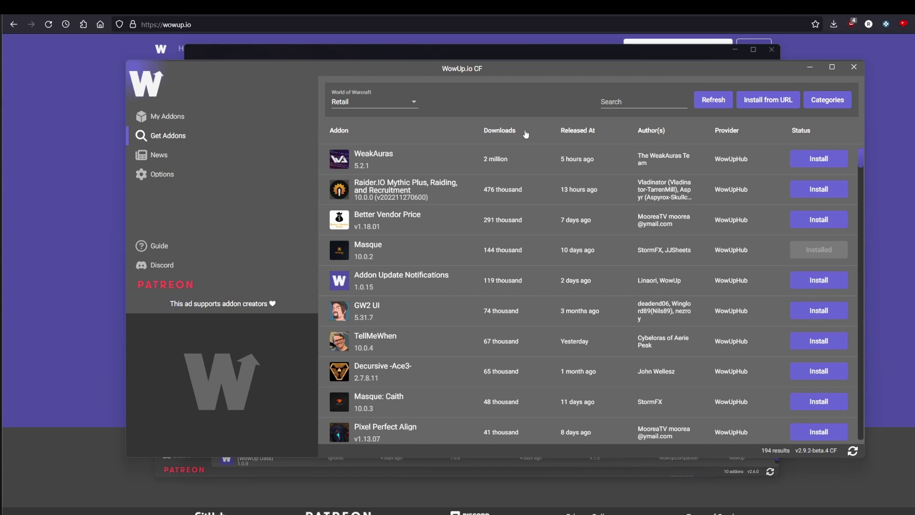
Step: Sort addons by downloads, most first, and install Bartender4
left_click(507, 134)
left_click(507, 134)
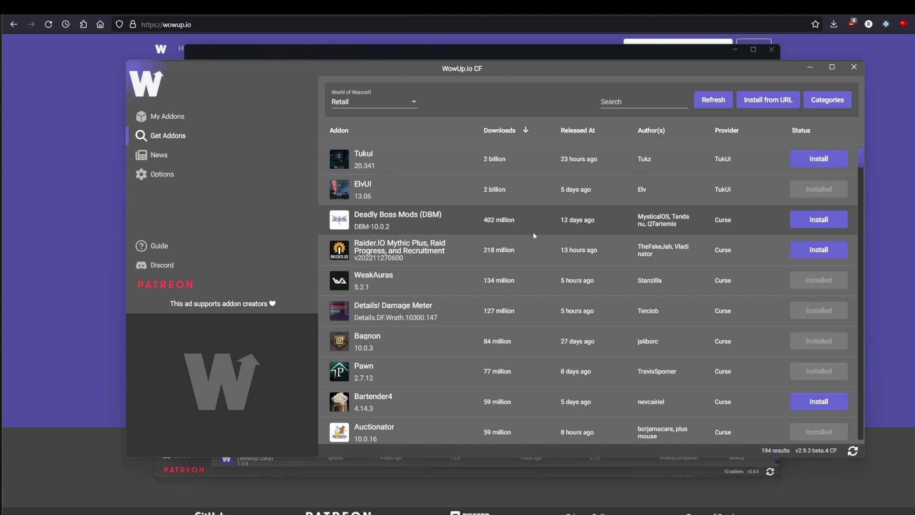
scroll(533, 232, "down", 3)
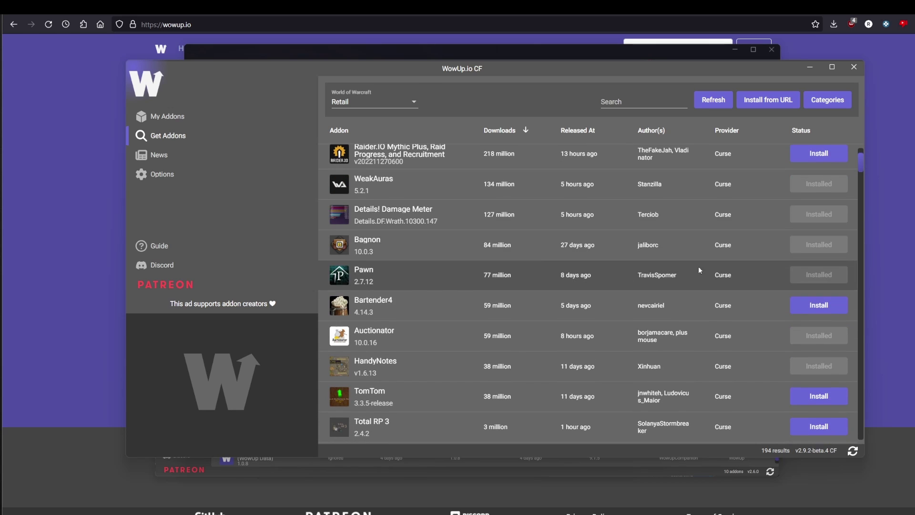
left_click(819, 306)
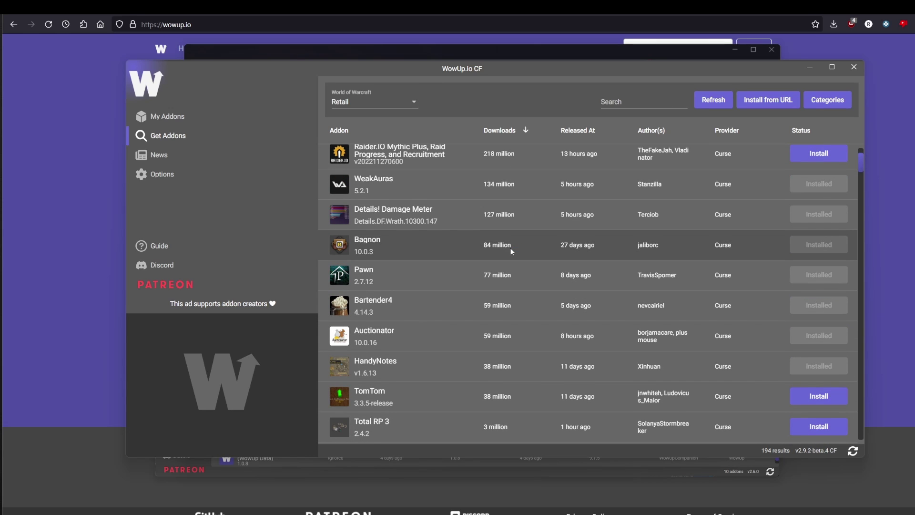
scroll(583, 286, "down", 13)
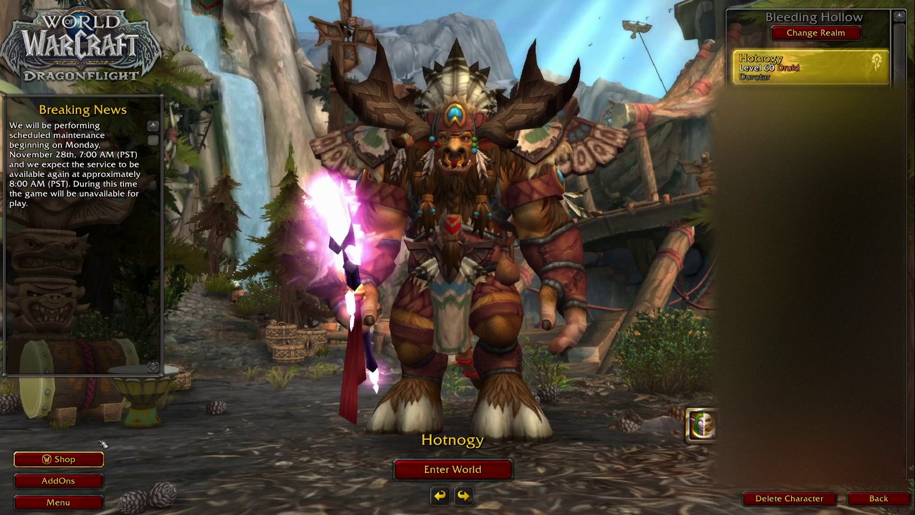
Step: Open the AddOn List at character select and scroll through the installed addons
left_click(71, 481)
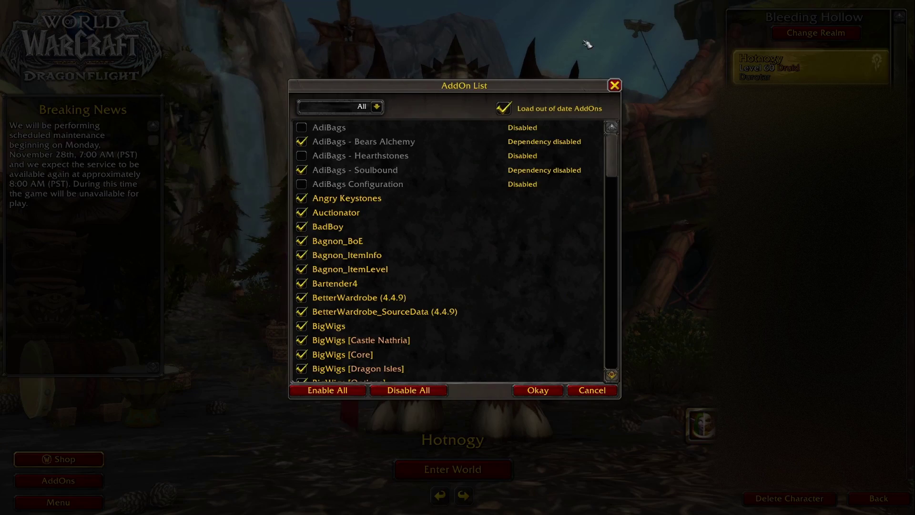
left_click_drag(611, 149, 597, 348)
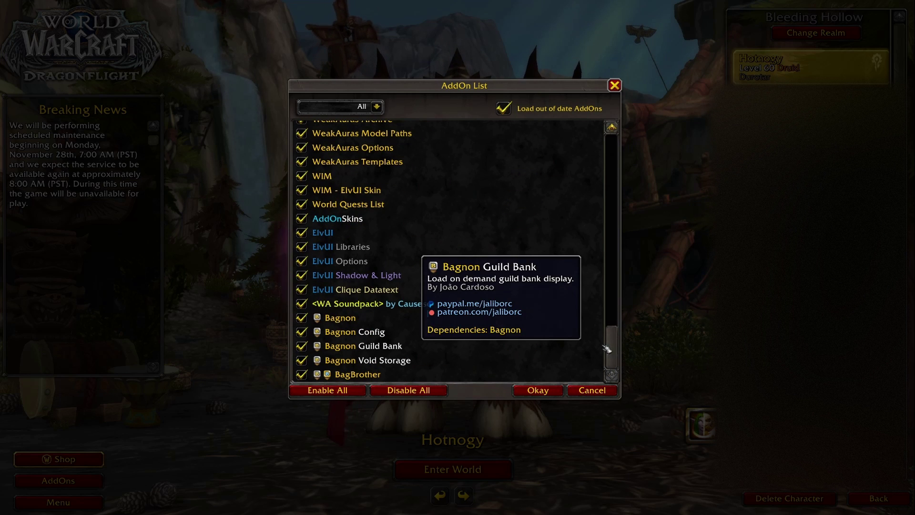
scroll(618, 187, "up", 15)
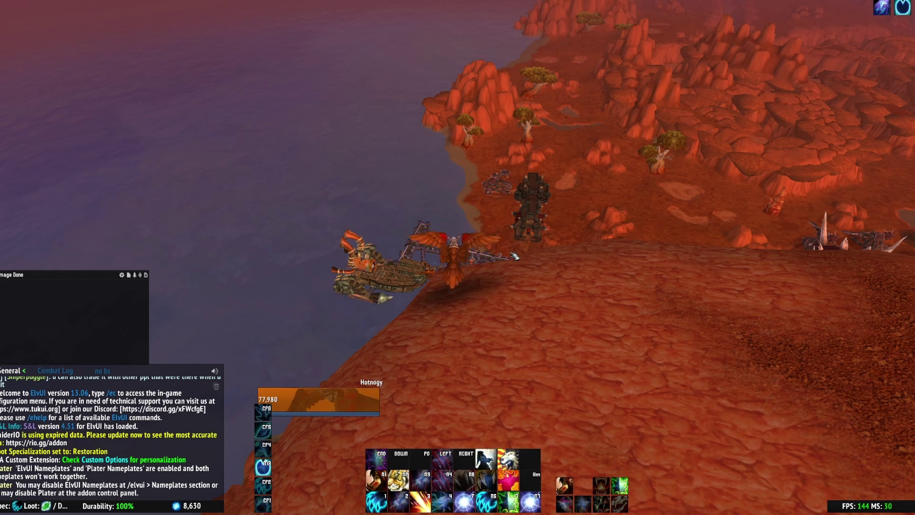
Step: Review the in-game AddOn List from the Game Menu, close it, and reopen the Game Menu
key("Escape")
left_click(464, 256)
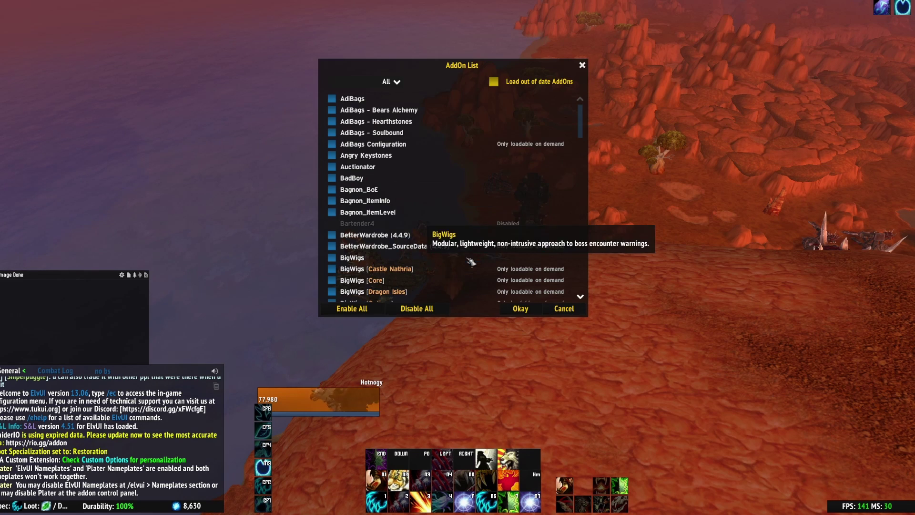
left_click_drag(581, 121, 580, 98)
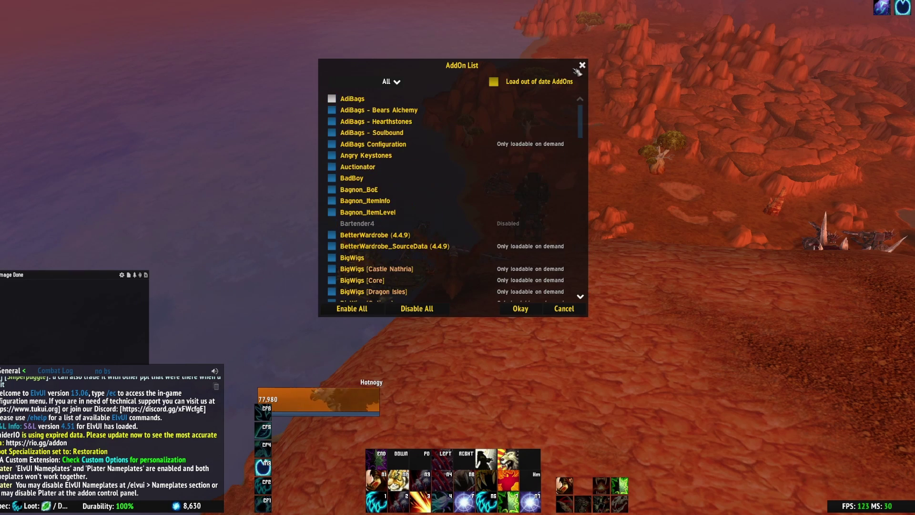
left_click(582, 64)
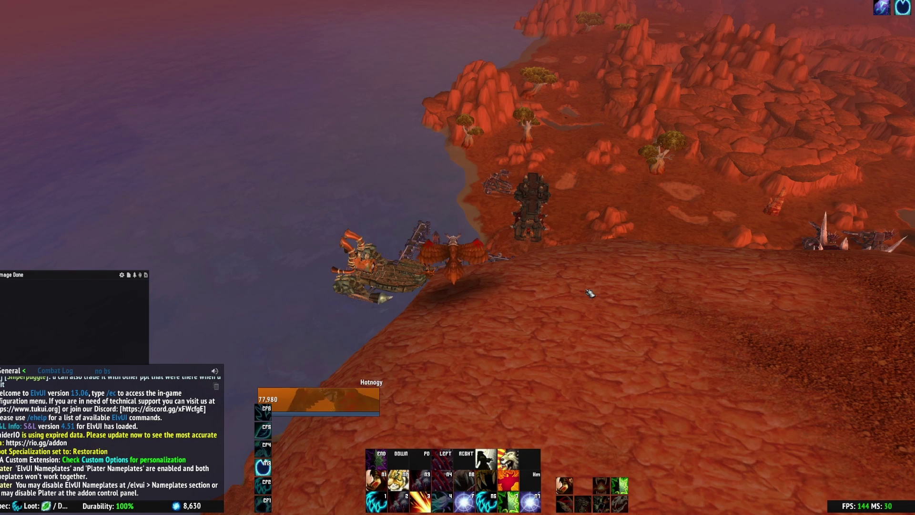
key("Escape")
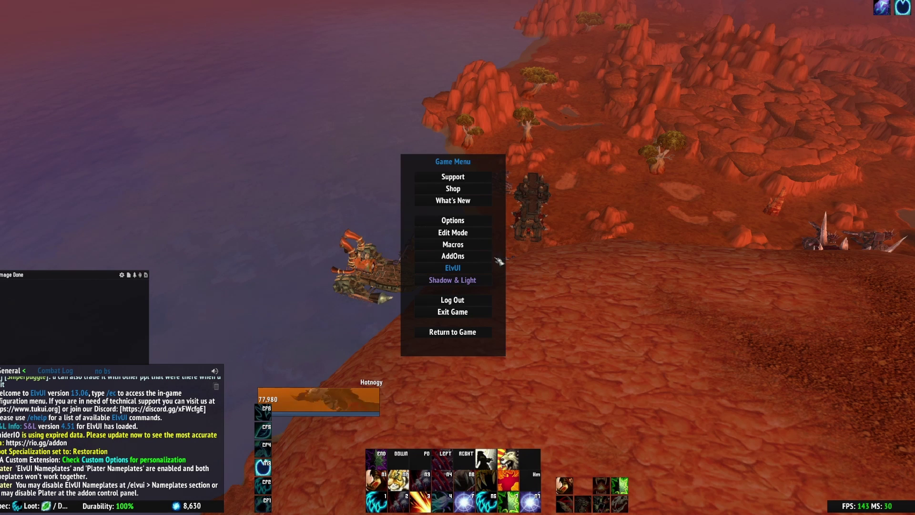
Step: Open the Options window's AddOns tab and view BetterWardrobe's settings page
left_click(473, 225)
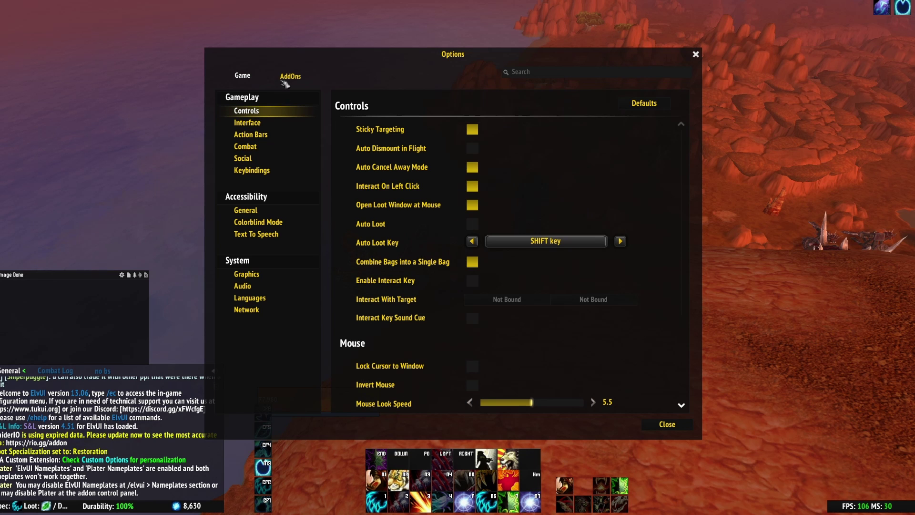
left_click(285, 79)
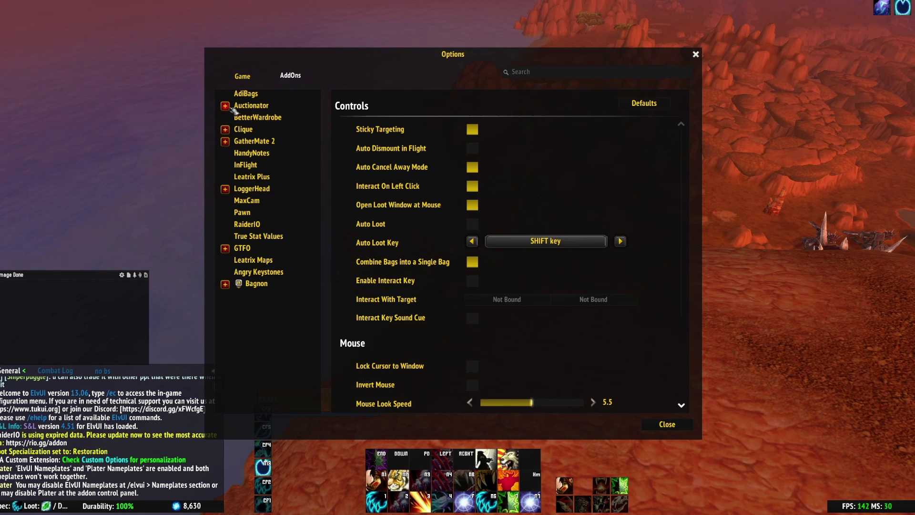
left_click(246, 118)
scroll(553, 246, "down", 5)
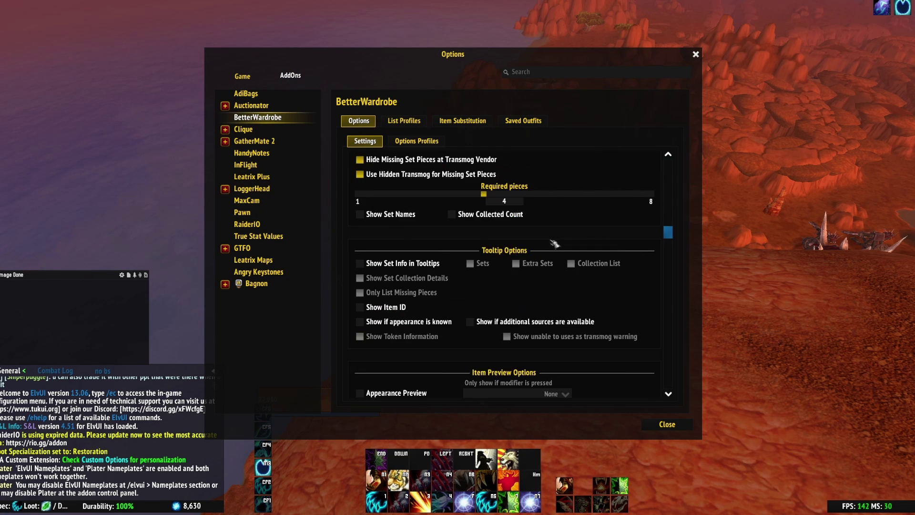
scroll(552, 245, "down", 5)
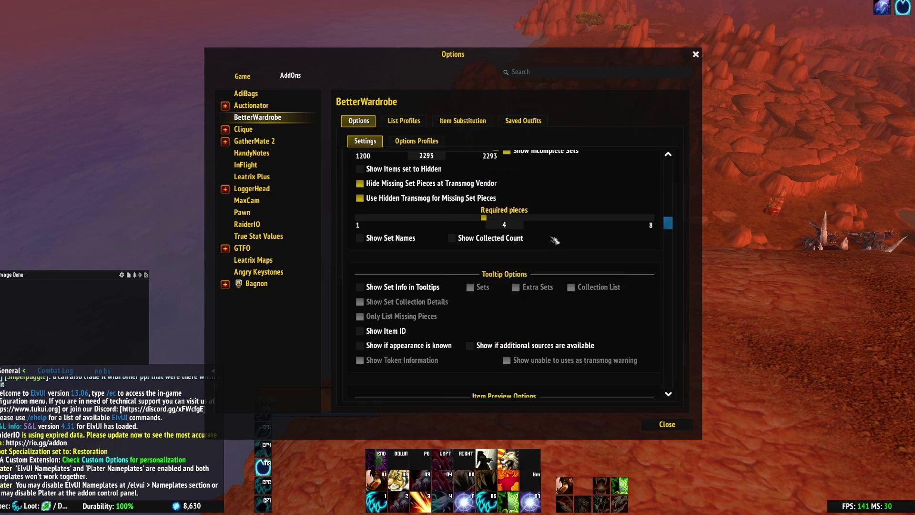
Step: Browse GTFO's settings including Special Alerts, then the RaiderIO and HandyNotes pages
left_click(225, 248)
left_click(259, 261)
left_click(249, 225)
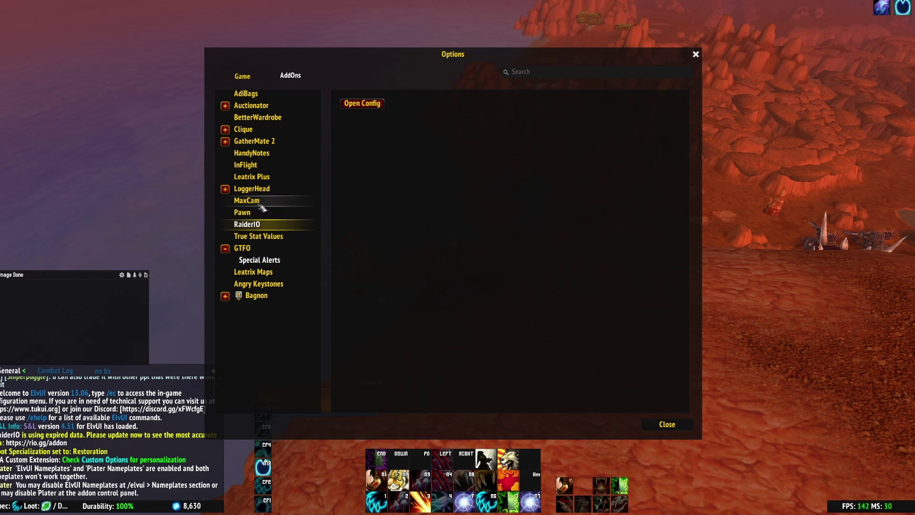
left_click(269, 155)
Step: View GatherMate 2, Clique's Blizzard Frame Options, BetterWardrobe and AdiBags pages, then close Options
left_click(254, 141)
left_click(225, 141)
left_click(225, 129)
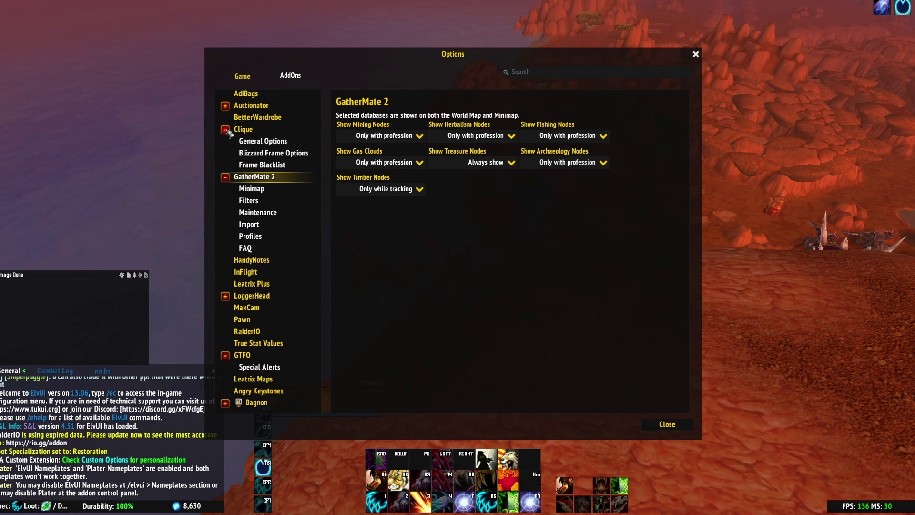
left_click(265, 153)
left_click(260, 117)
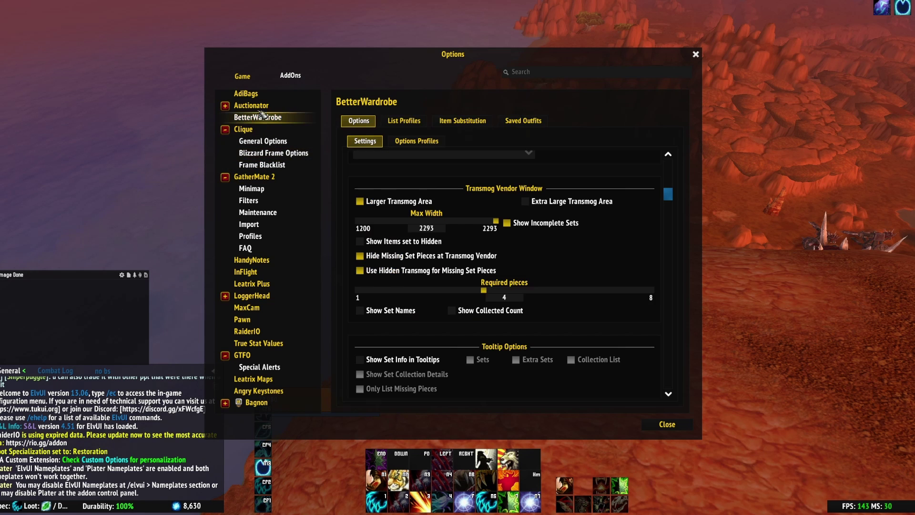
left_click(256, 94)
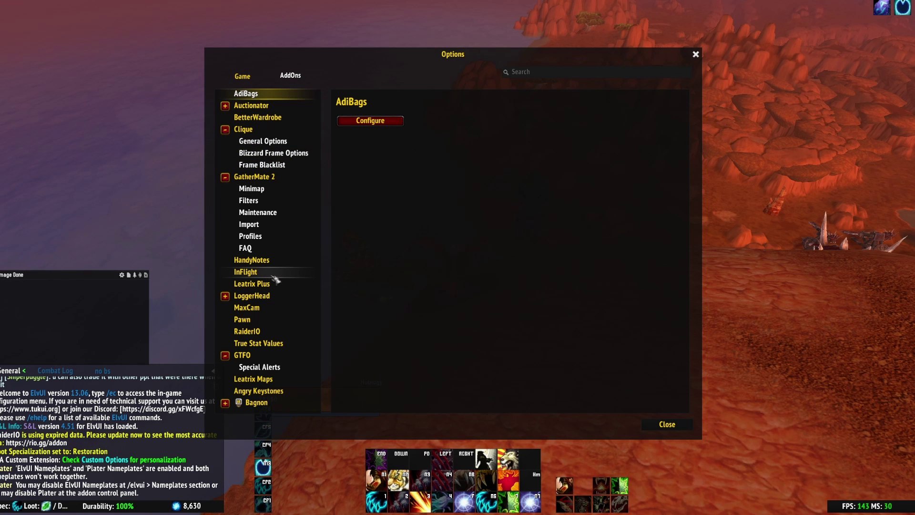
left_click(667, 424)
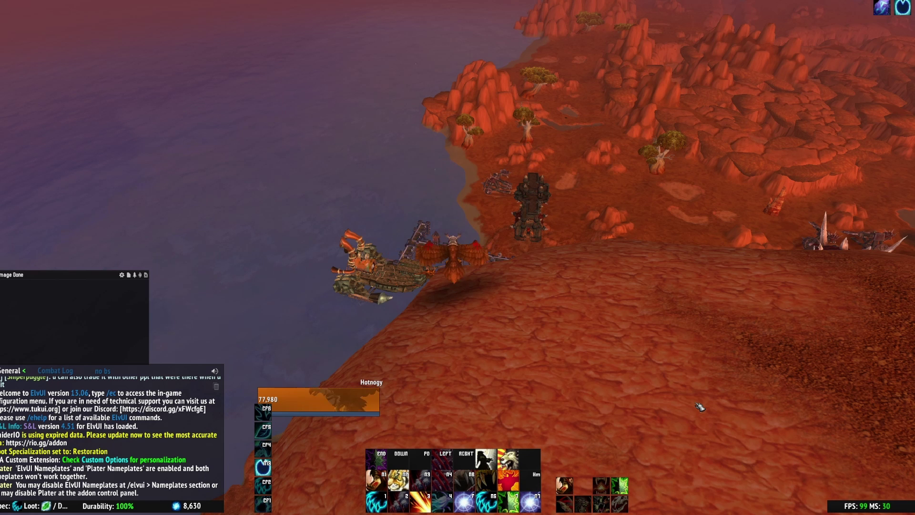